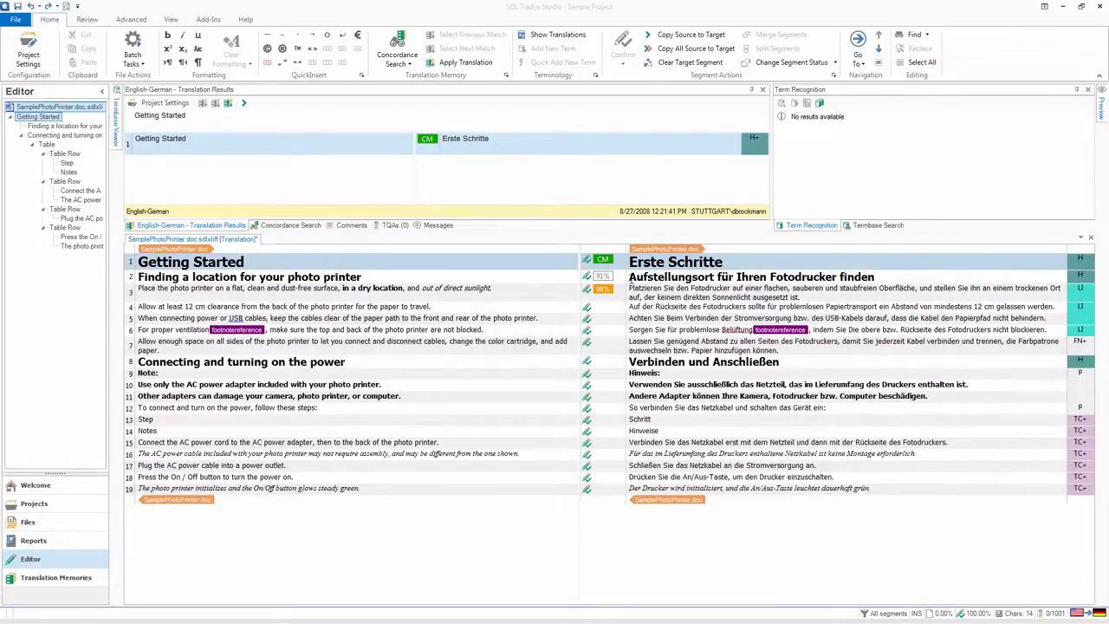
- Activate the second segment and open the project's termbase settings
click(630, 277)
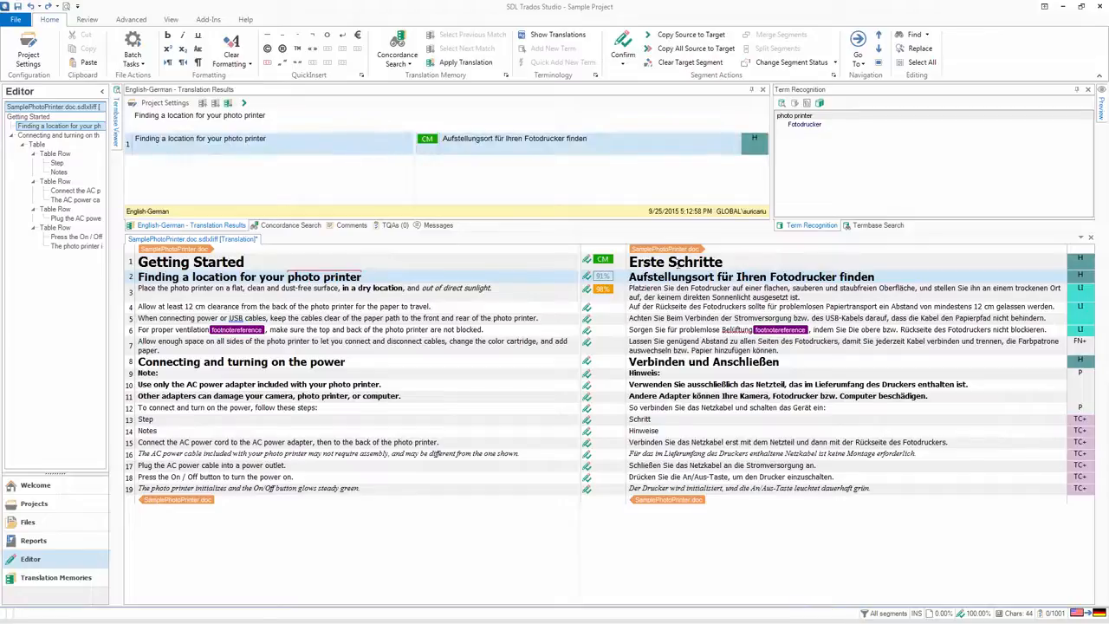
click(824, 170)
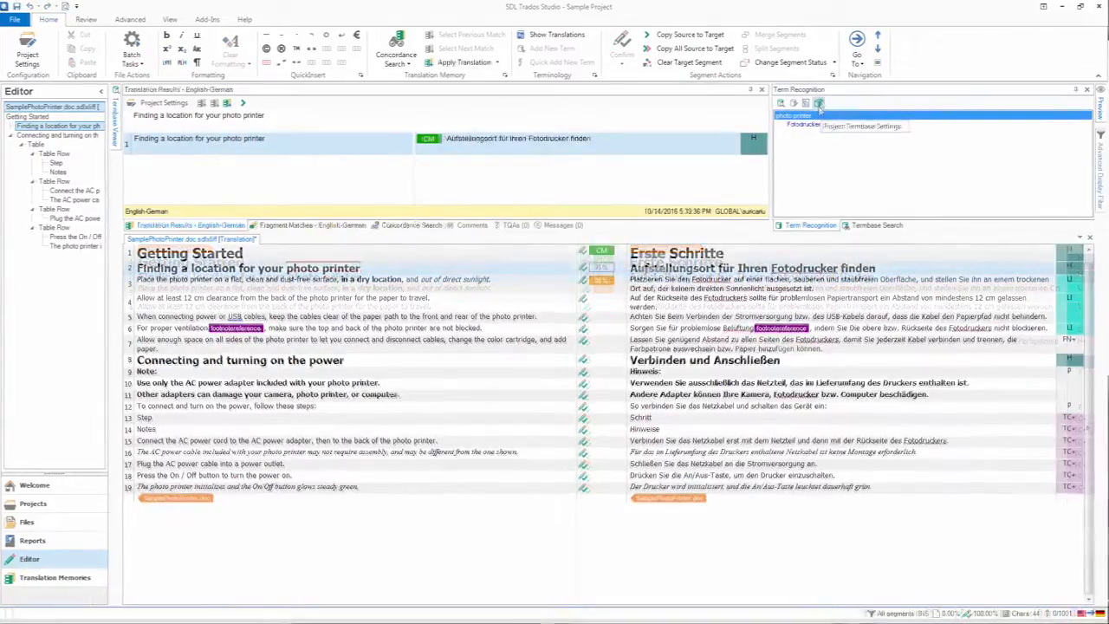
click(820, 103)
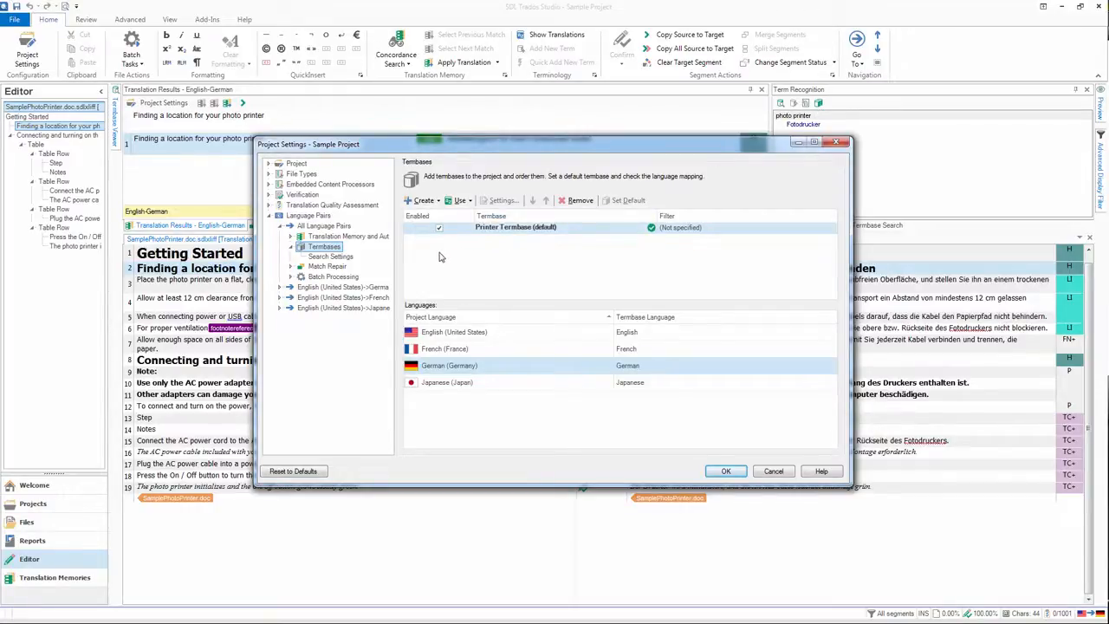
click(423, 200)
click(460, 213)
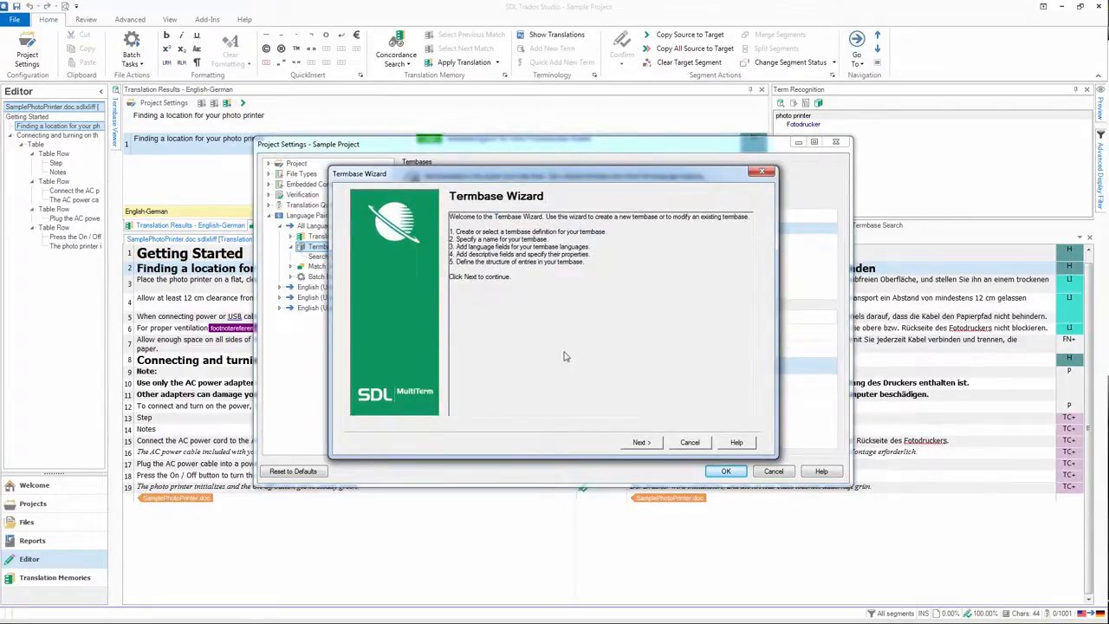
click(642, 442)
click(642, 442)
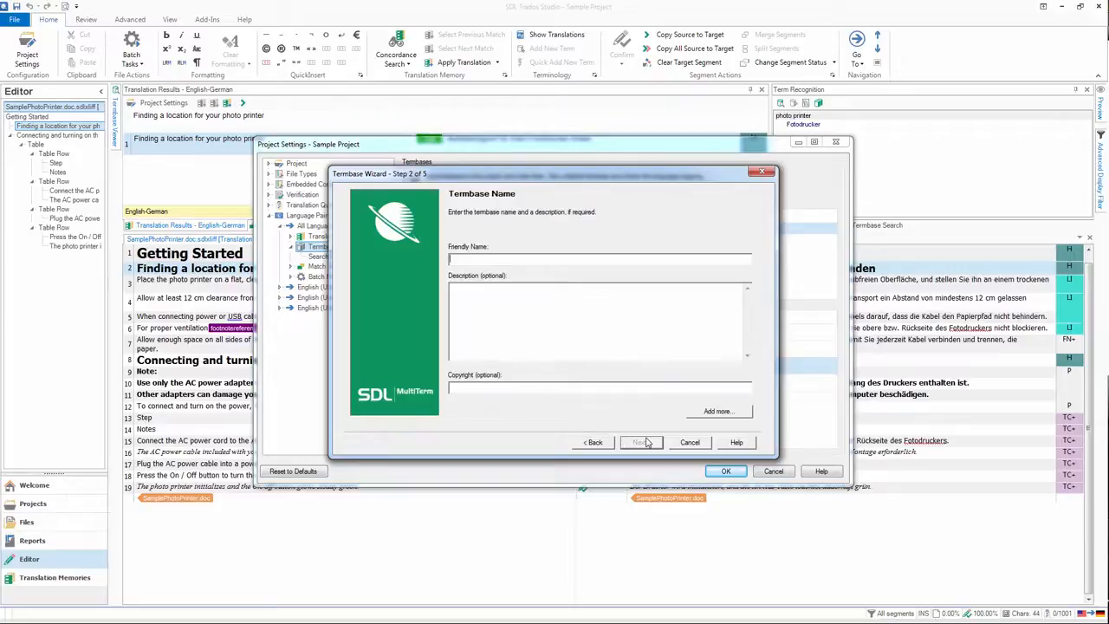
click(687, 443)
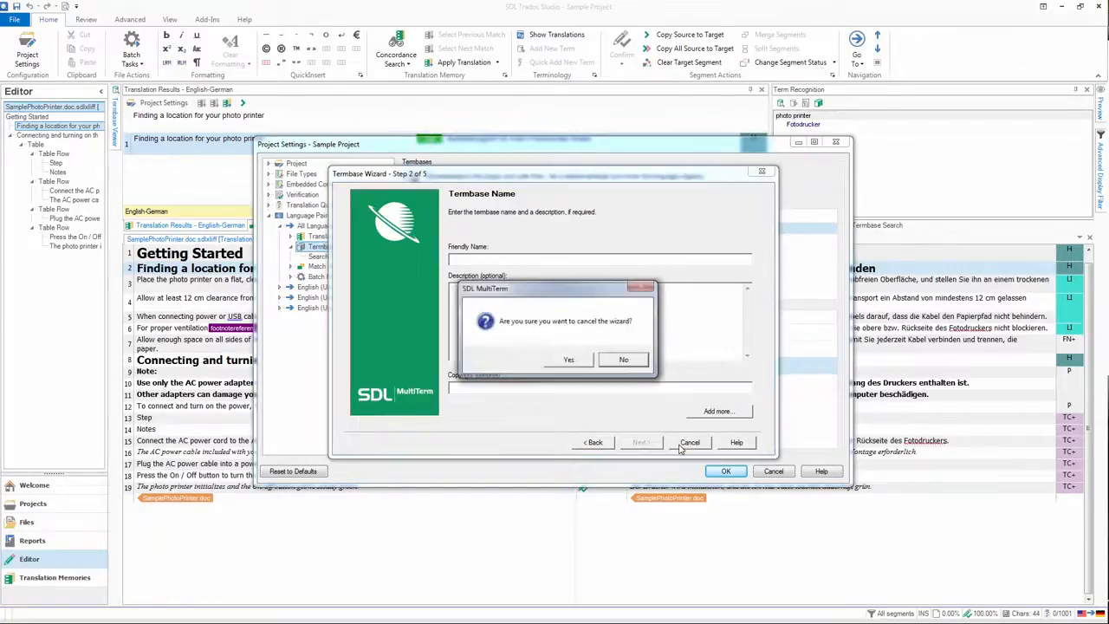
click(579, 359)
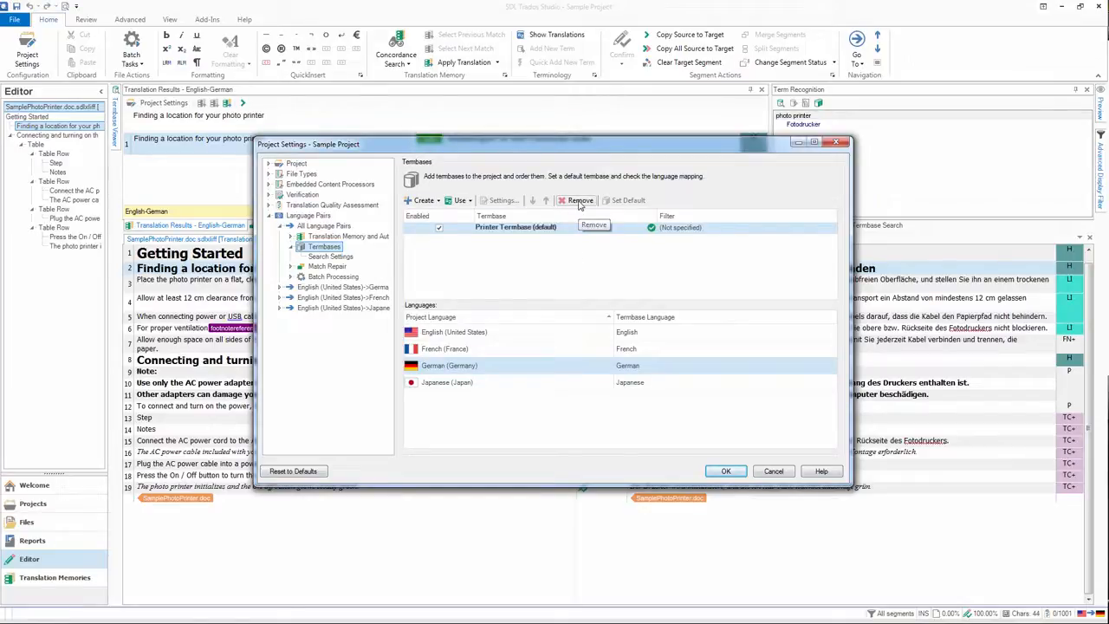
- View the termbase search settings for all language pairs and close the project settings
click(352, 259)
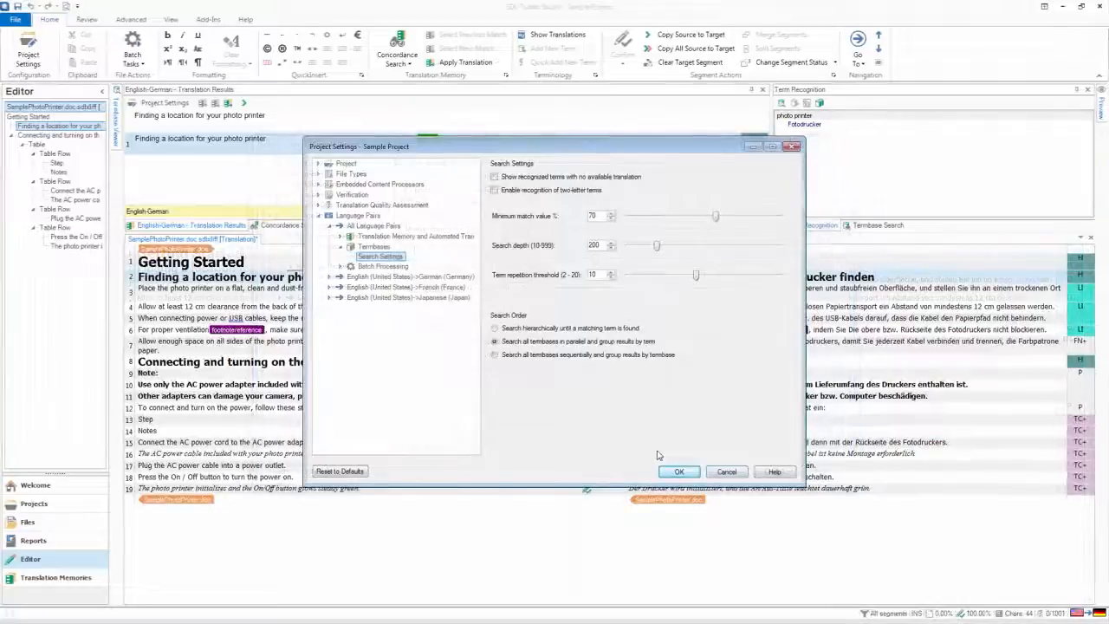
click(674, 471)
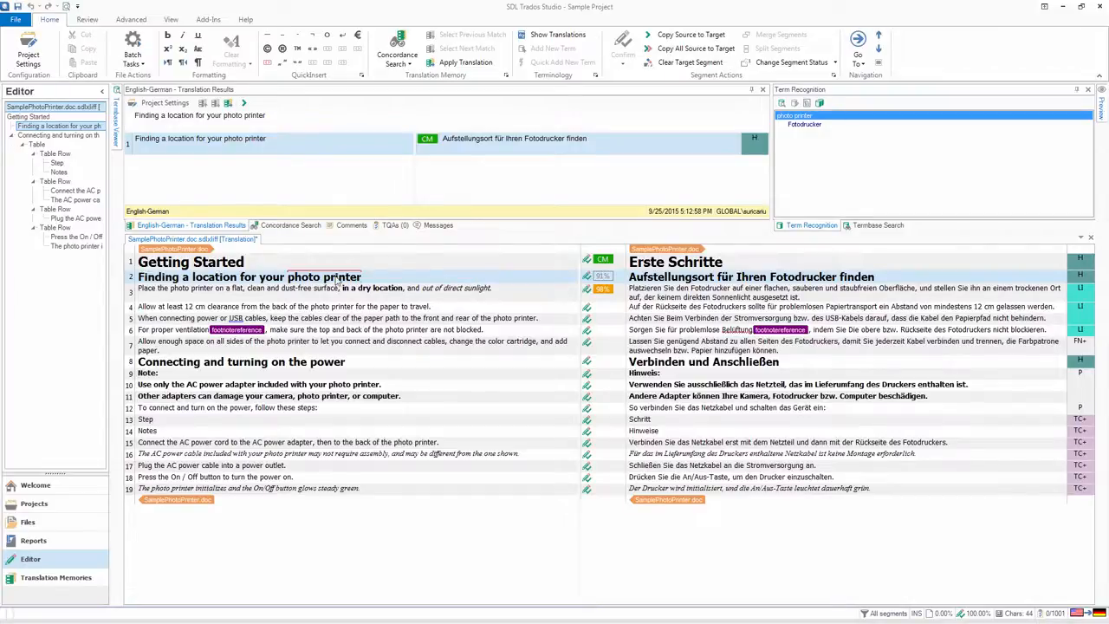
- Select "photo printer" in the second source segment and "Fotodrucker" in its translation, and clear both selections
drag(291, 284, 368, 286)
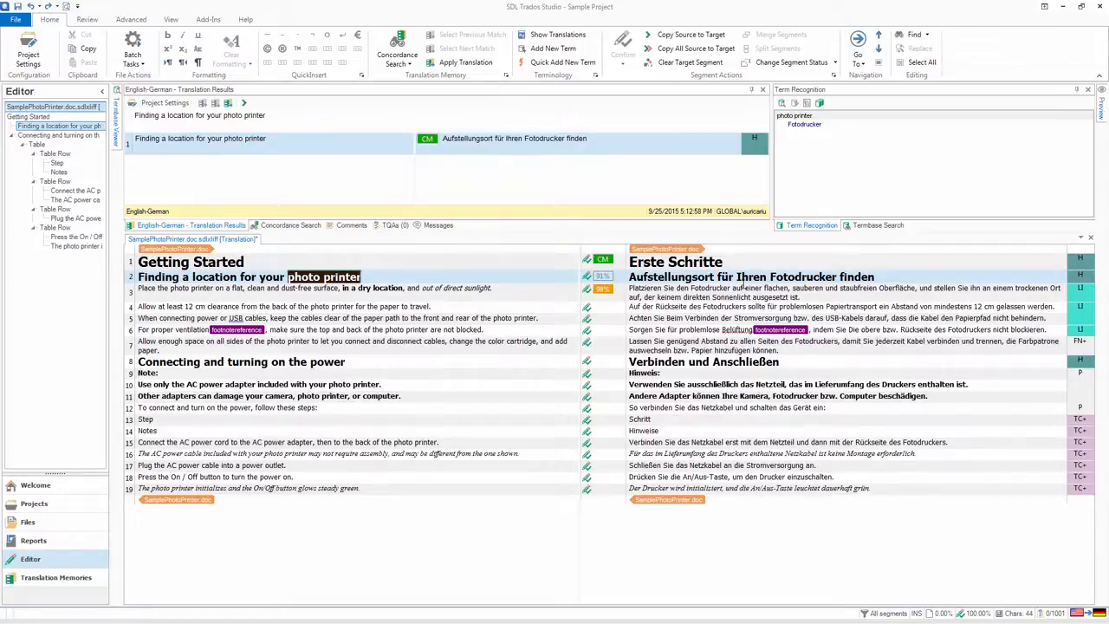
drag(770, 276, 837, 276)
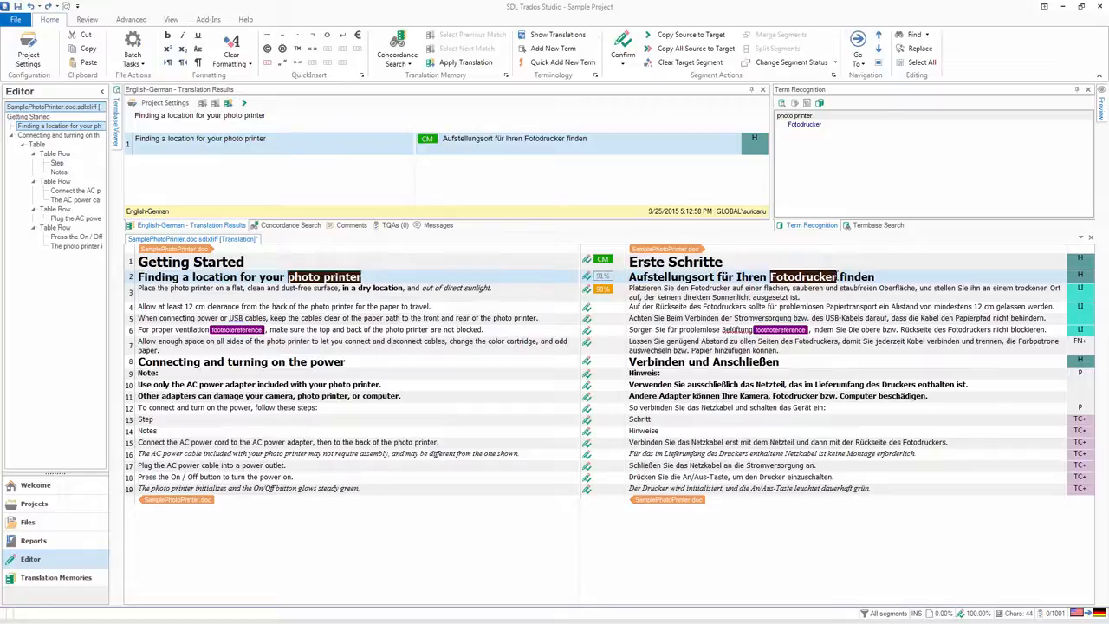
click(836, 276)
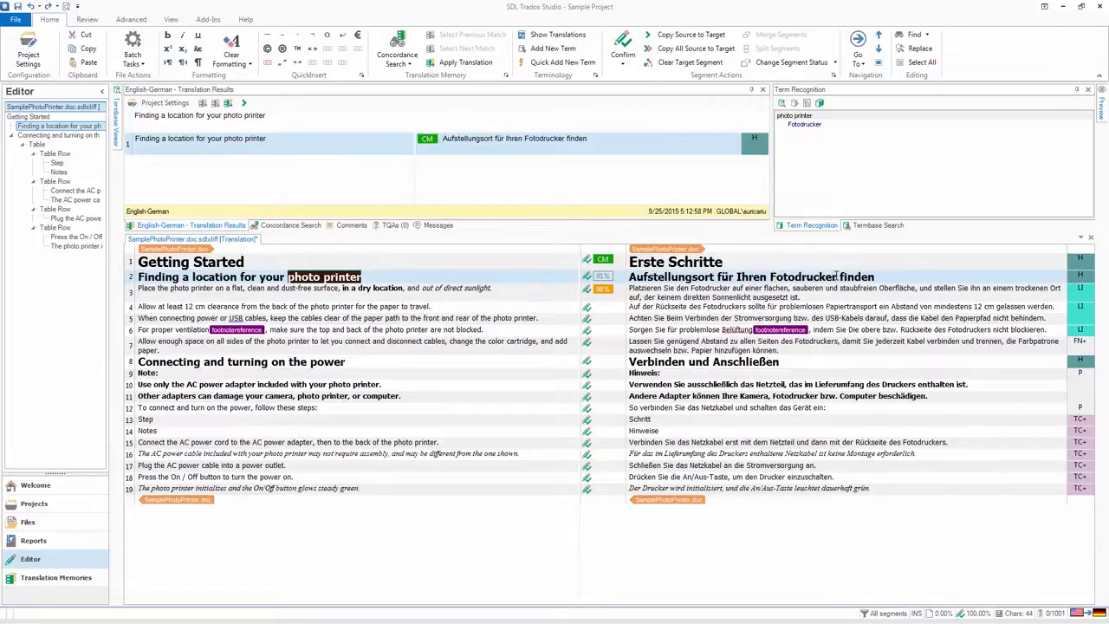
click(541, 282)
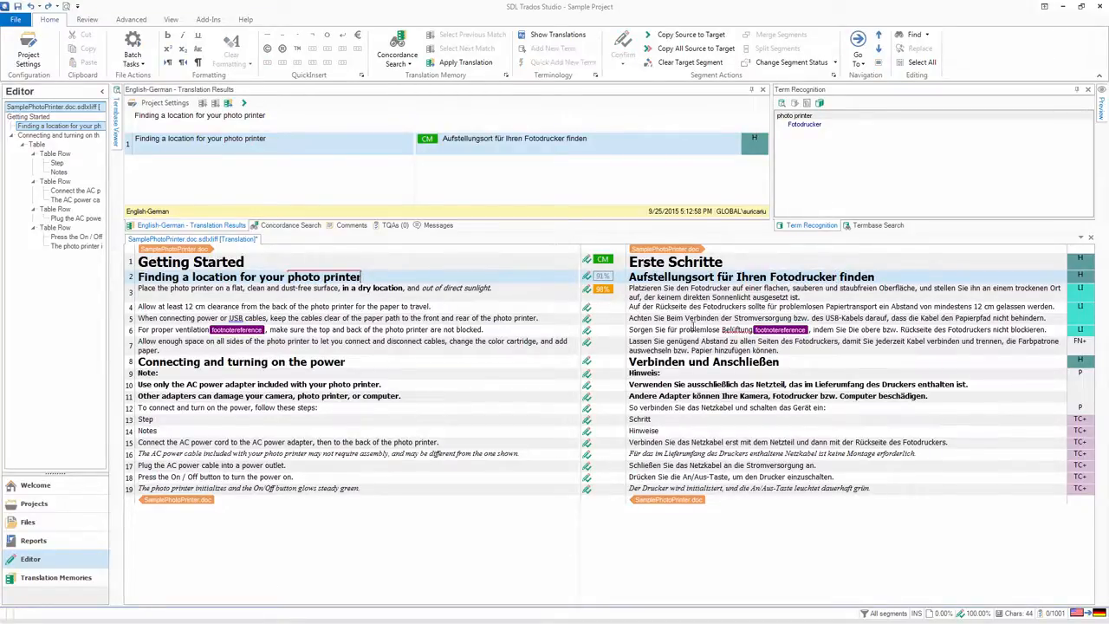
- Insert the suggested terms "USB-Kabel" and "Fotodrucker" after "Achten Sie Beim" in the translation of segment 5
click(687, 318)
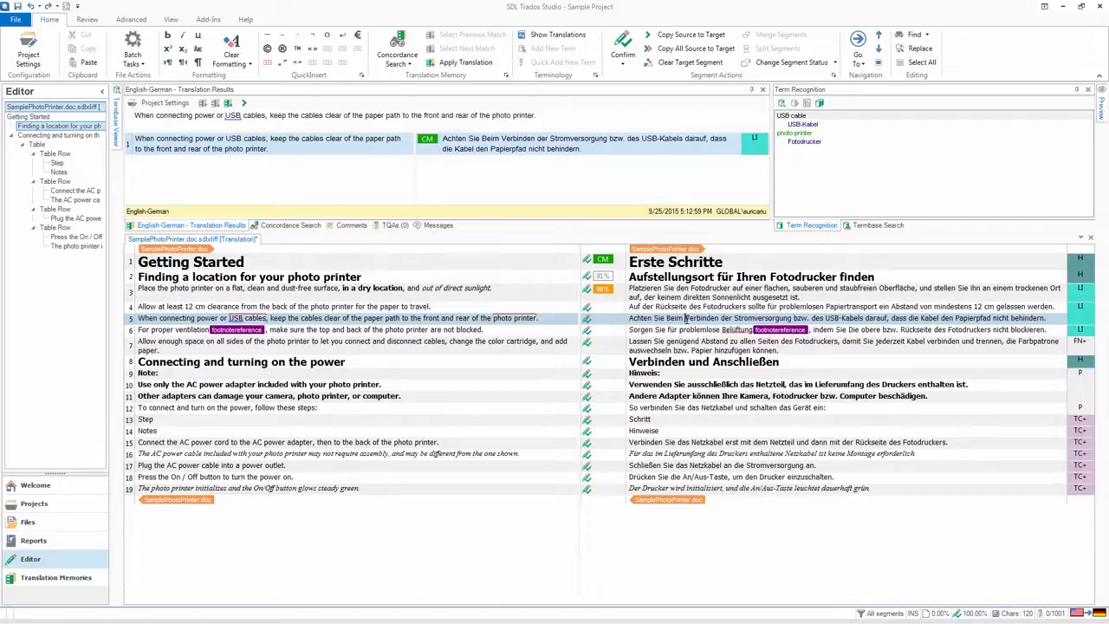
click(569, 39)
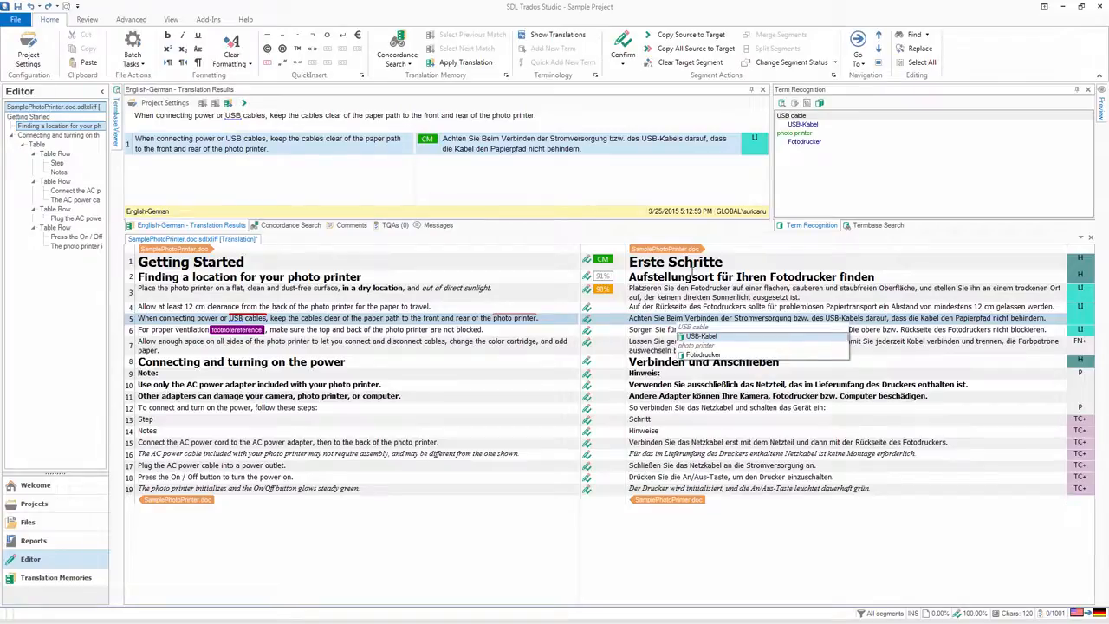
key(Return)
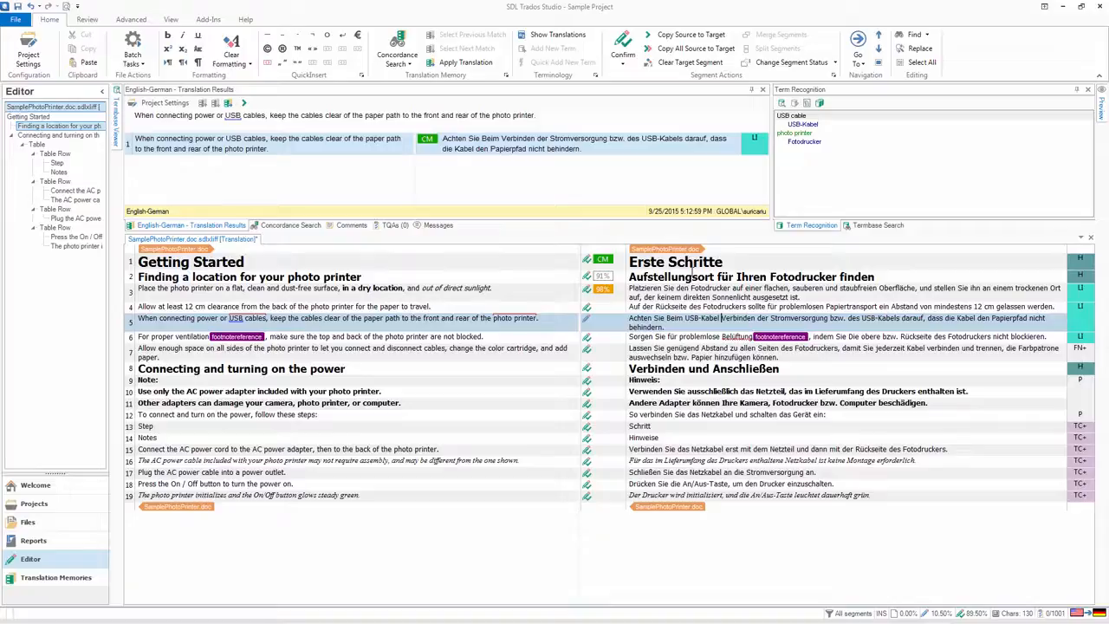
text(Fot)
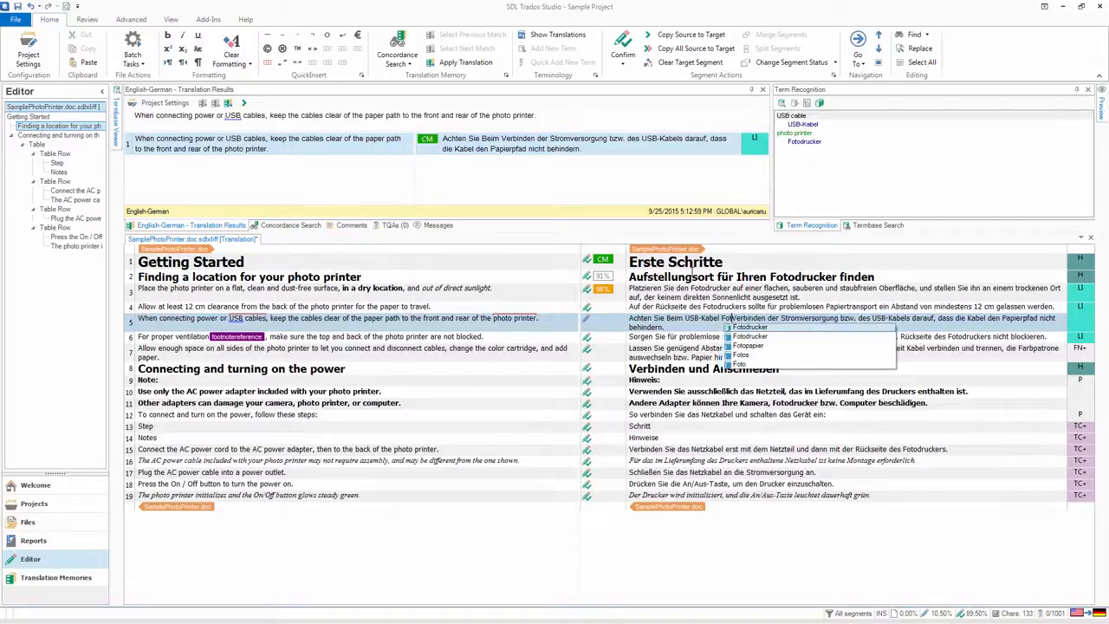
key(Return)
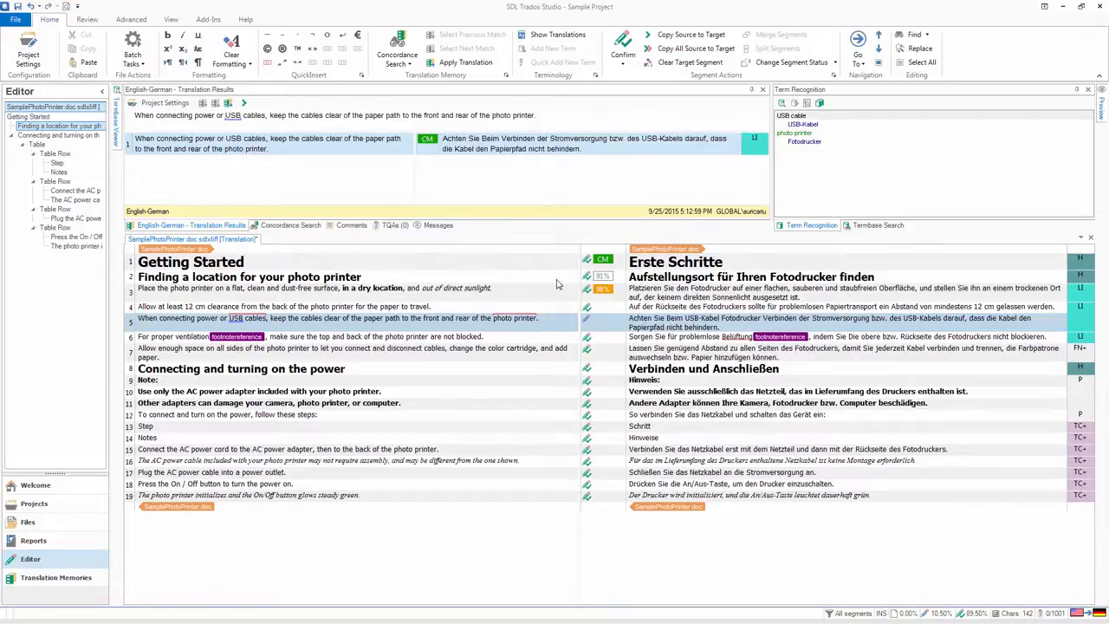
- Start a new termbase entry pairing "location" with "Aufstellungsort" from segment 2, and keep the Termbase Viewer docked open
click(629, 276)
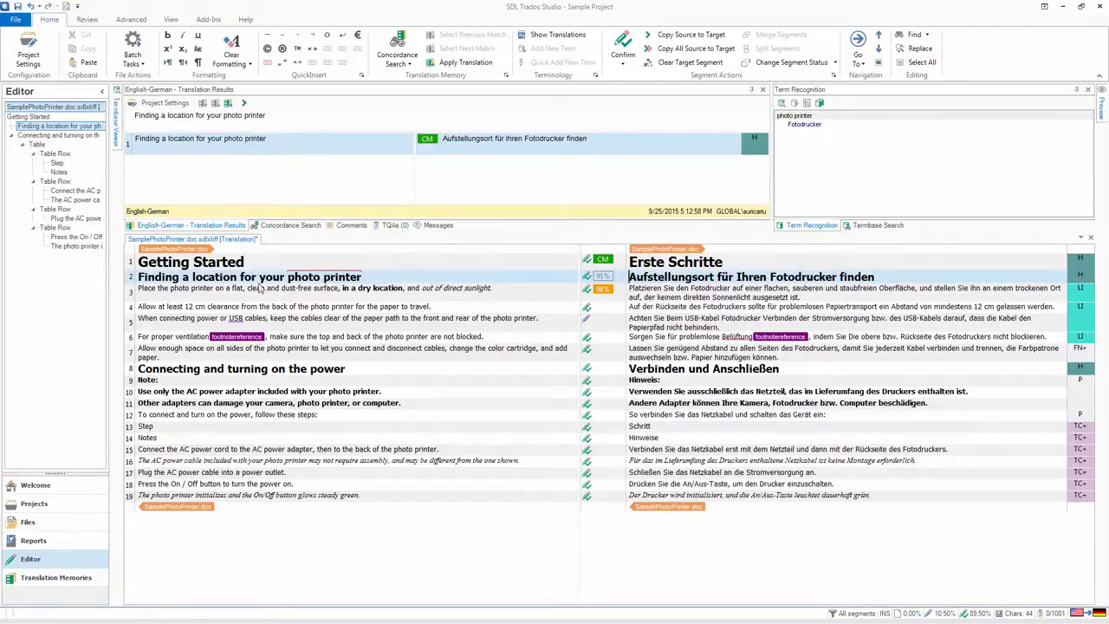
double_click(216, 279)
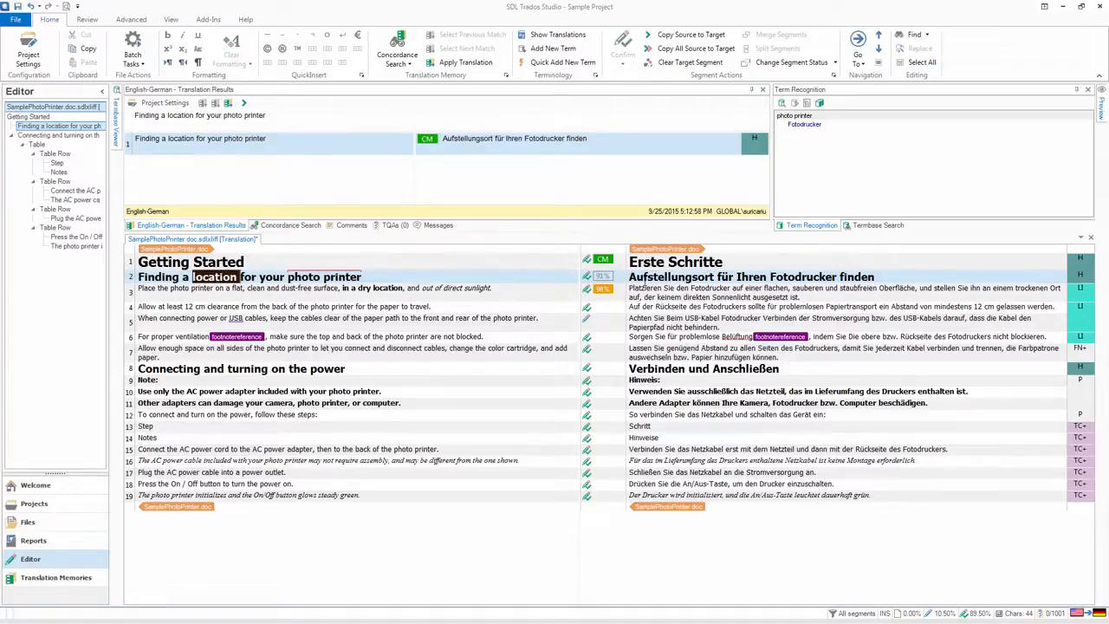
double_click(646, 277)
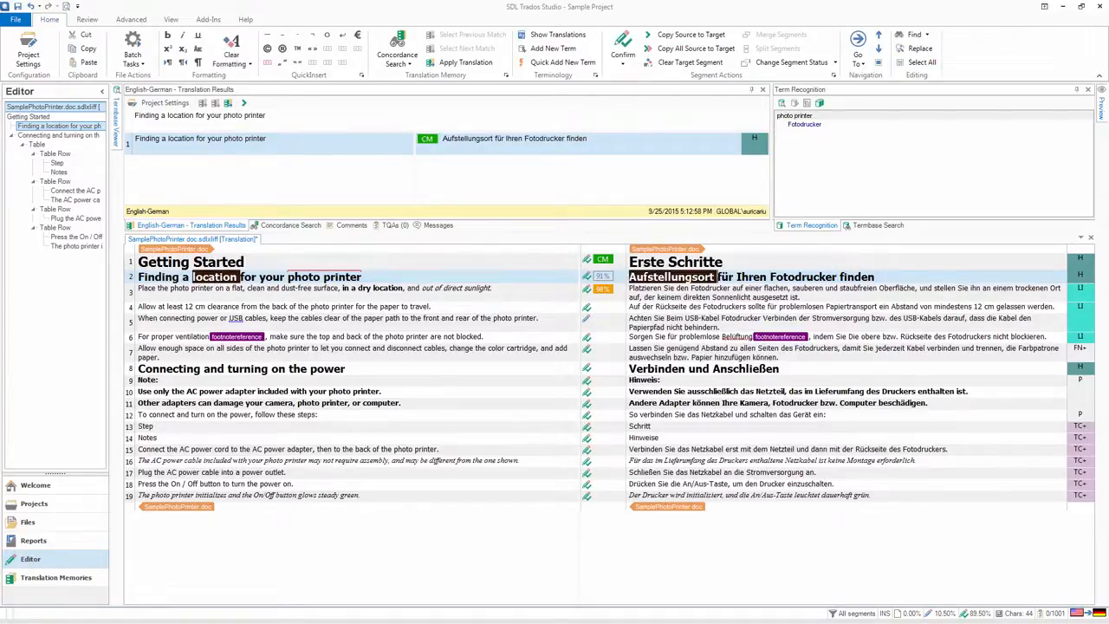
click(553, 48)
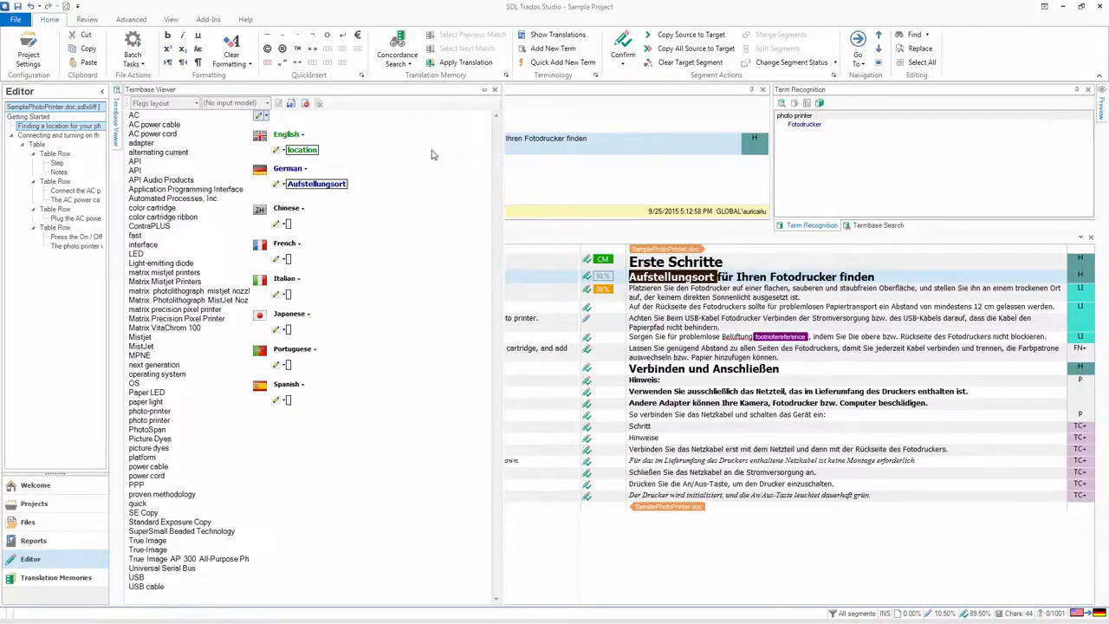
click(485, 90)
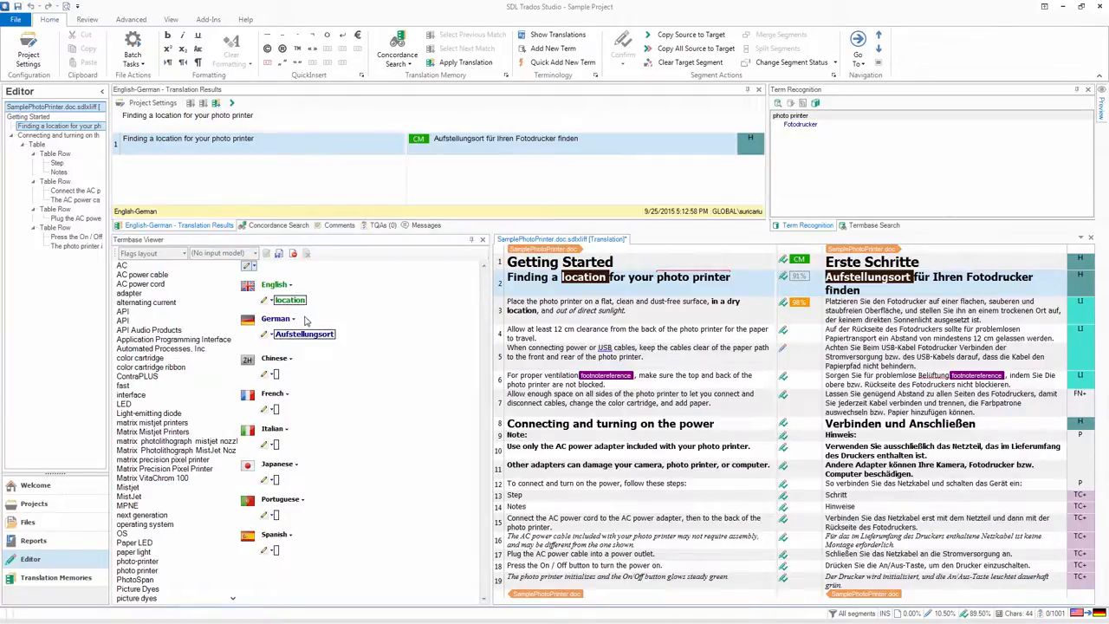
- Add "Standort" as a second German term to the "location" entry
click(294, 320)
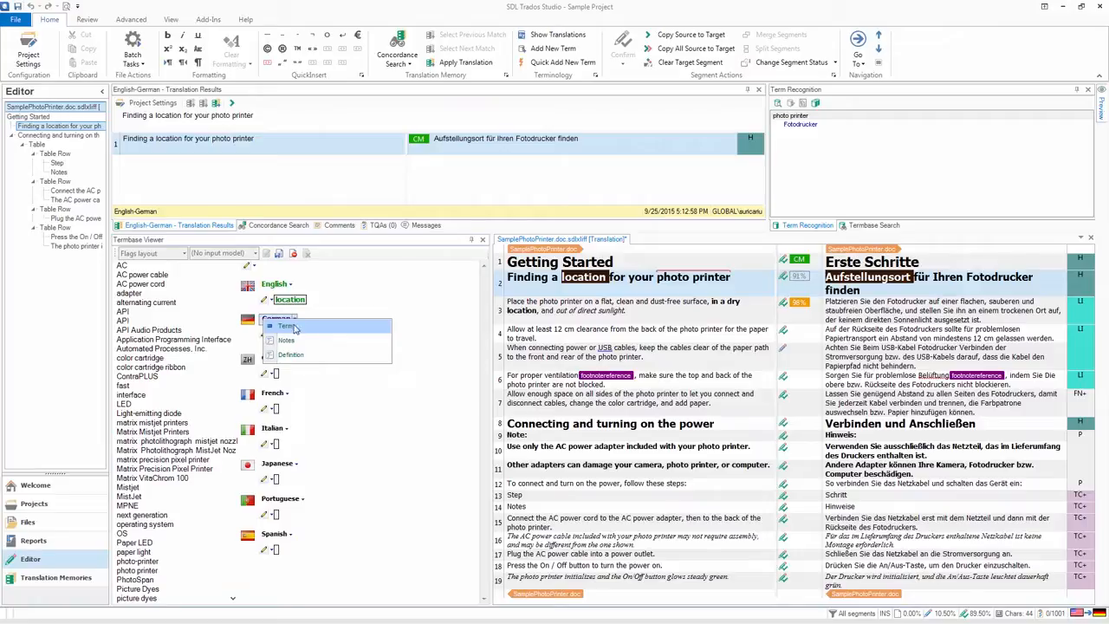
click(294, 326)
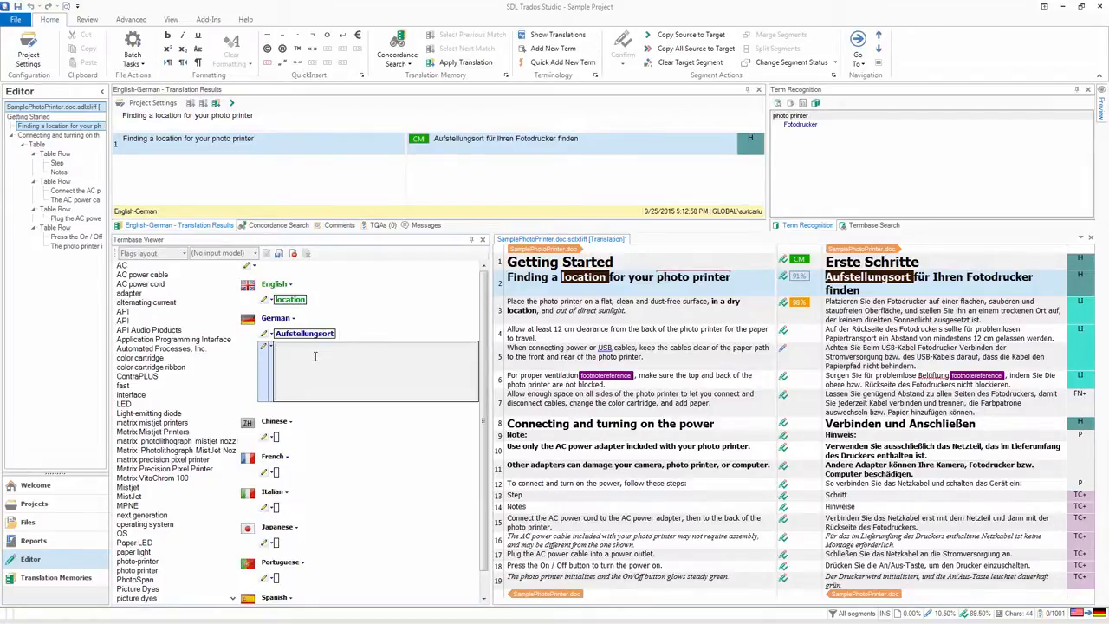
text(Standort)
key(Return)
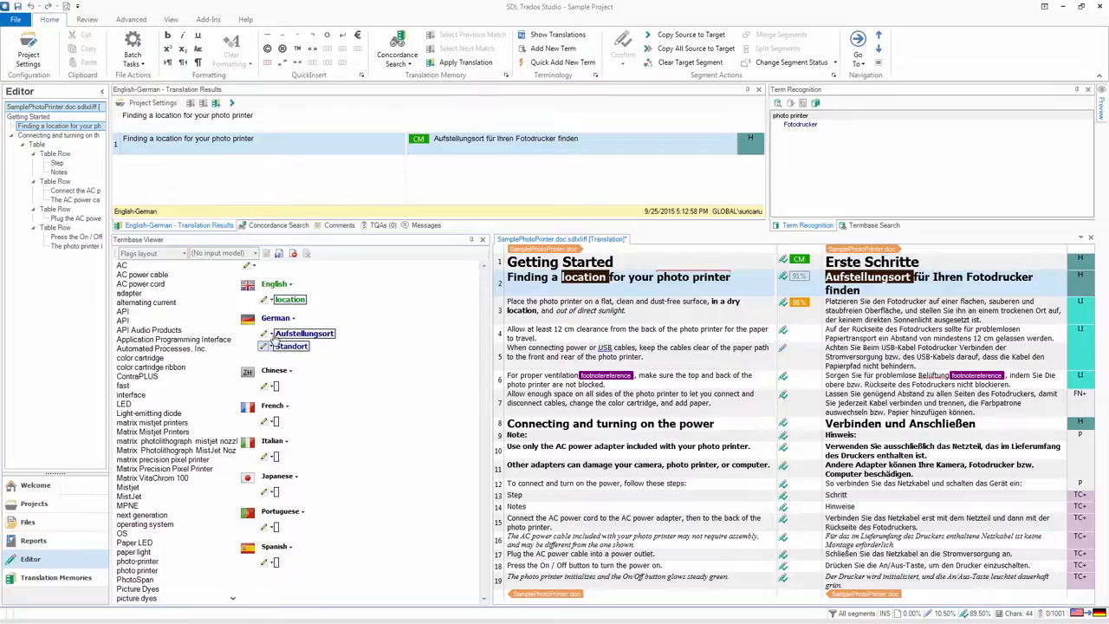
- Add a Status field to the German term "Aufstellungsort" and set it to Preferred
click(274, 342)
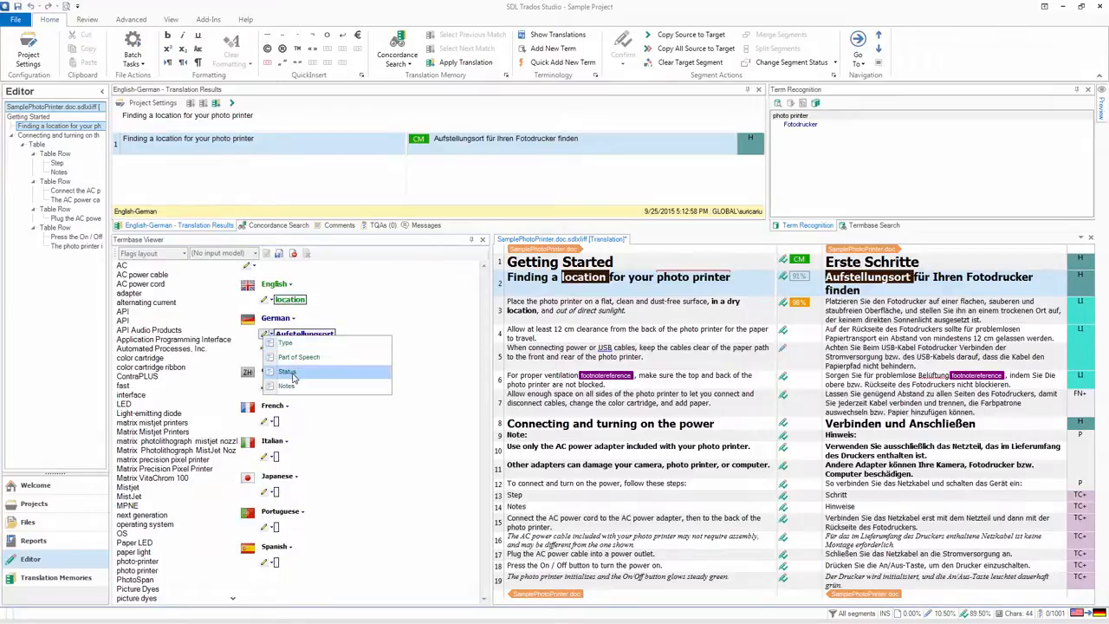
click(296, 379)
click(345, 346)
click(331, 371)
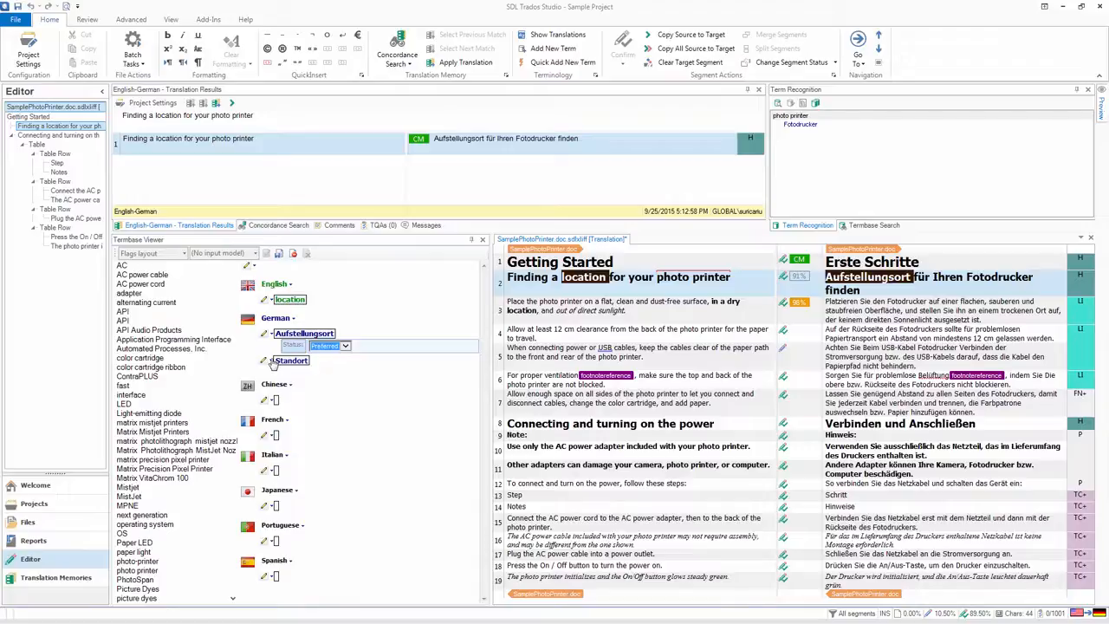
- Add a Status field with the value Approved to the German term "Standort" and save the termbase entry
click(270, 361)
click(270, 360)
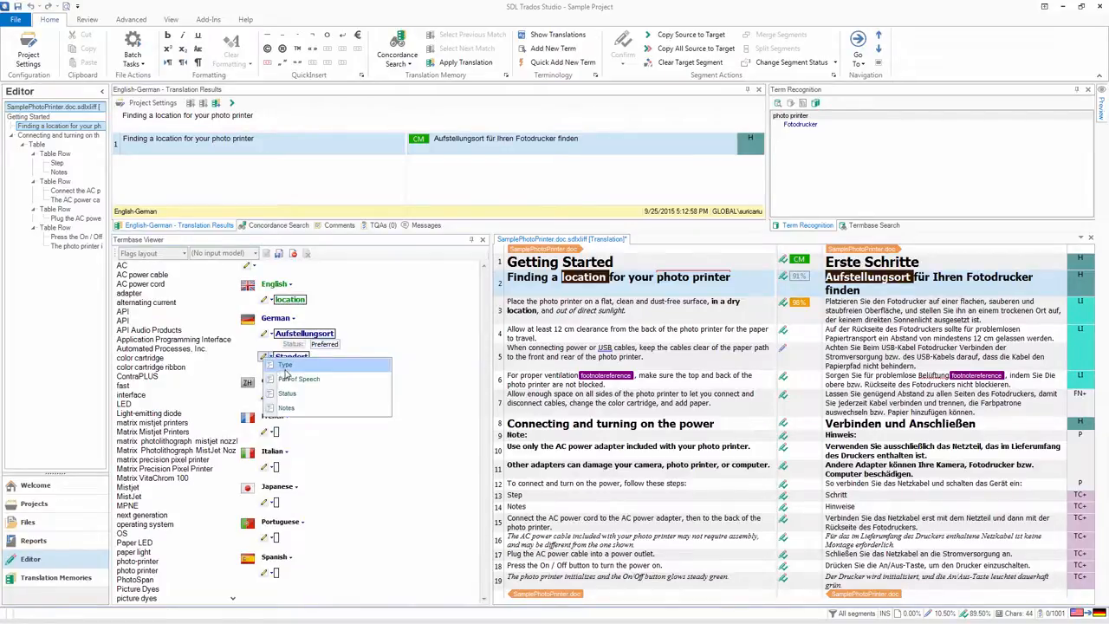
click(293, 397)
click(348, 407)
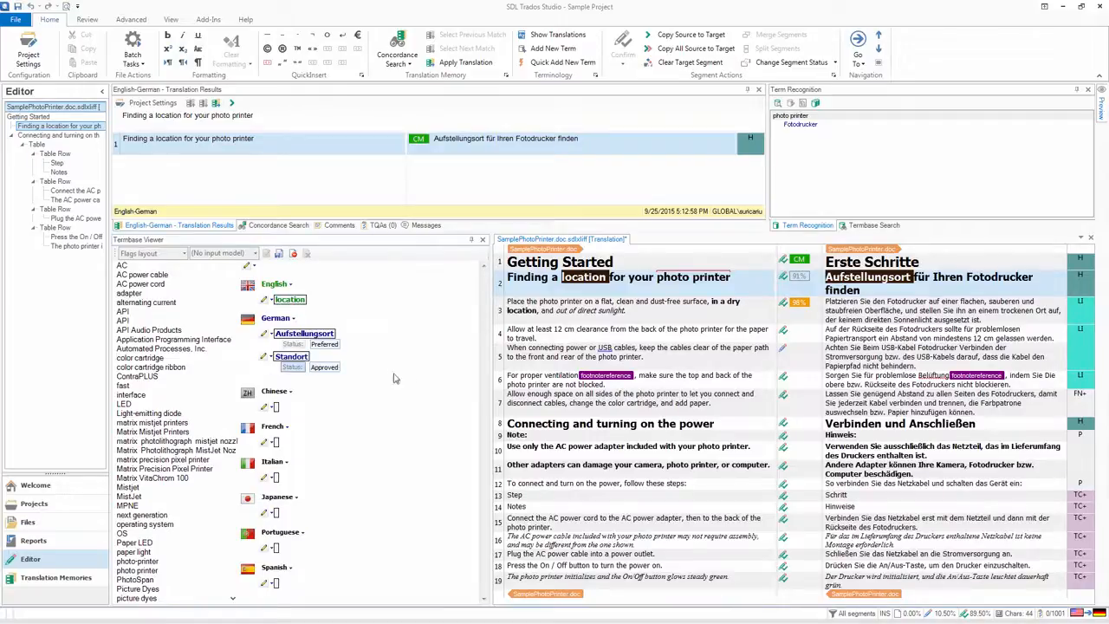
click(279, 254)
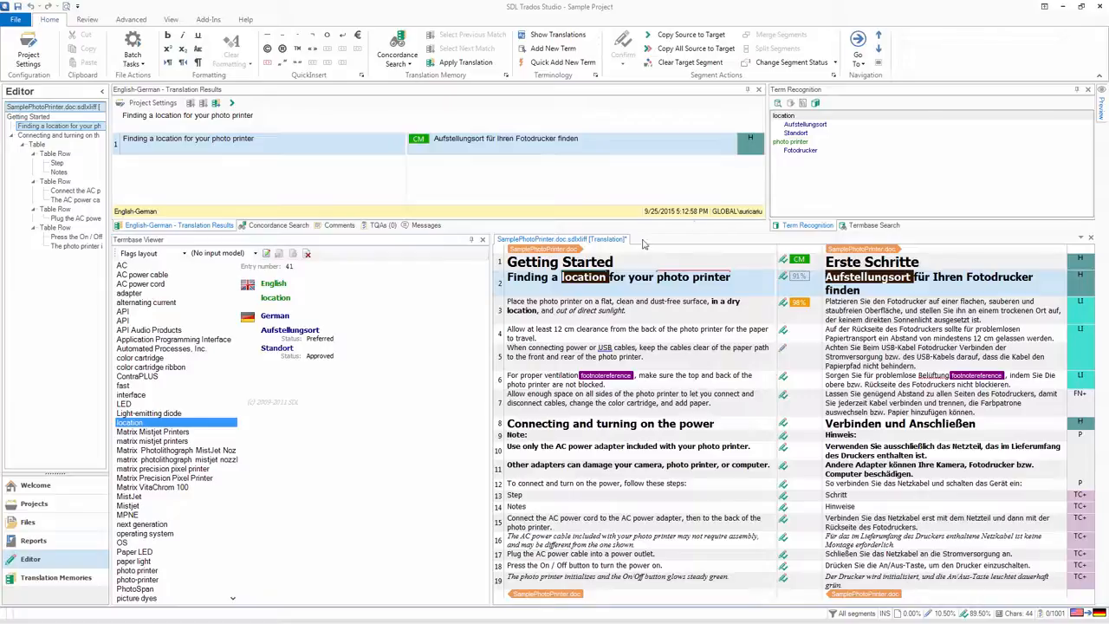
- Configure the Term Recognition hitlist settings to display the Status field for target terms
click(857, 172)
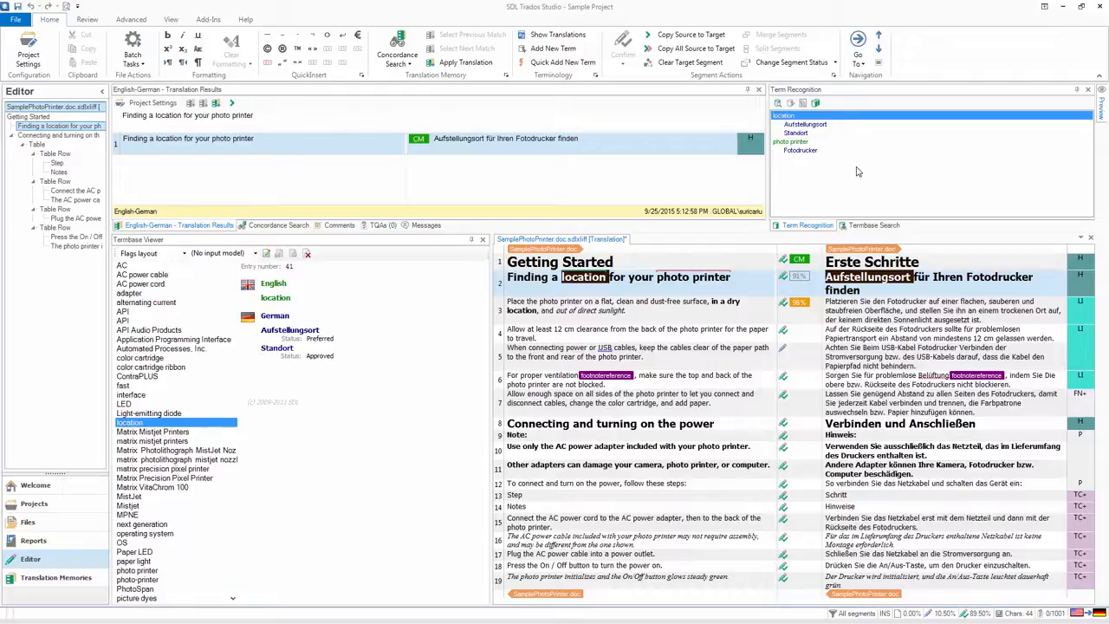
right_click(857, 171)
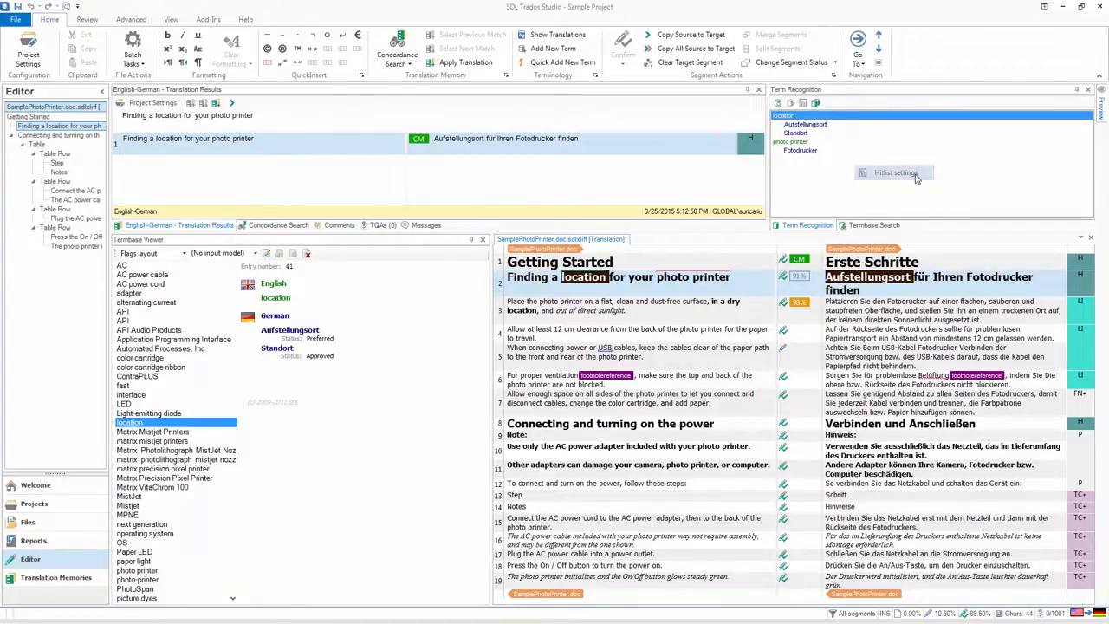
click(895, 172)
drag(327, 57, 609, 159)
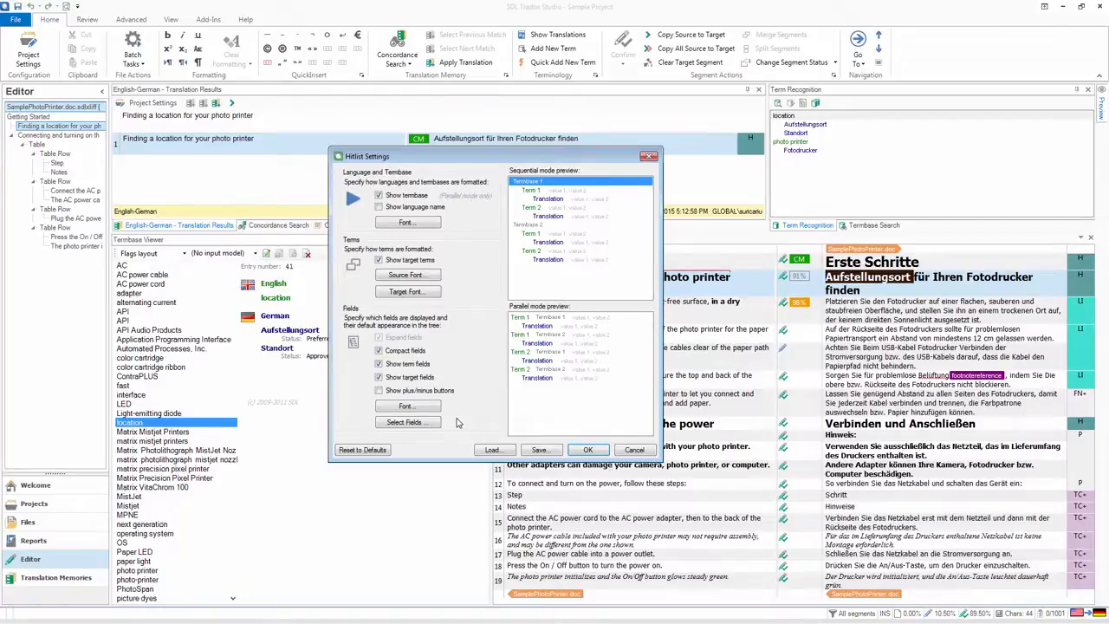
click(436, 424)
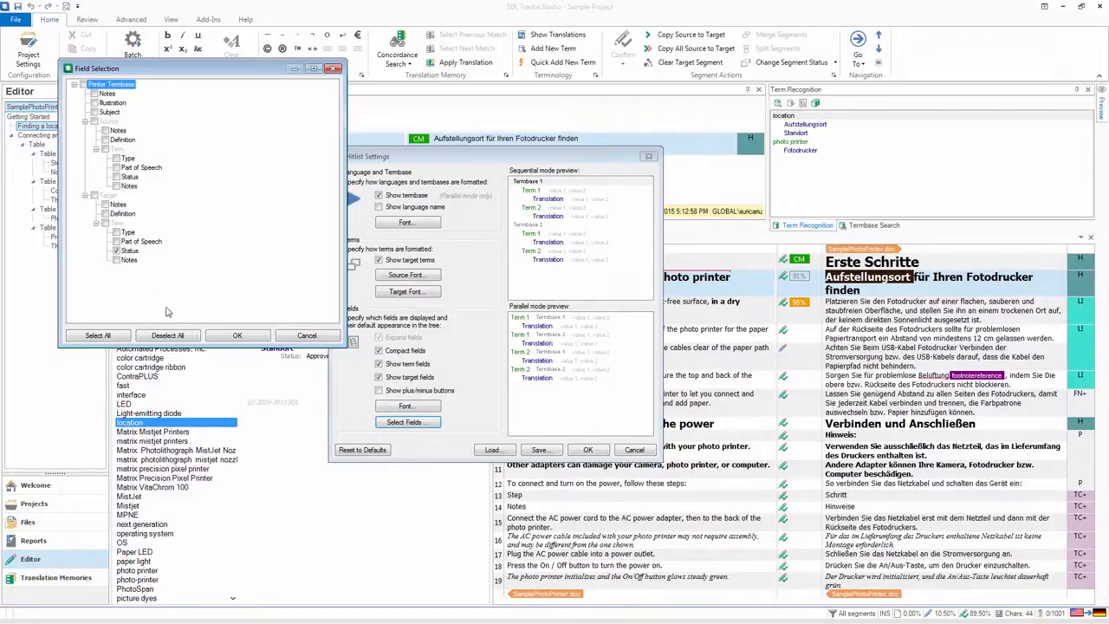
click(235, 335)
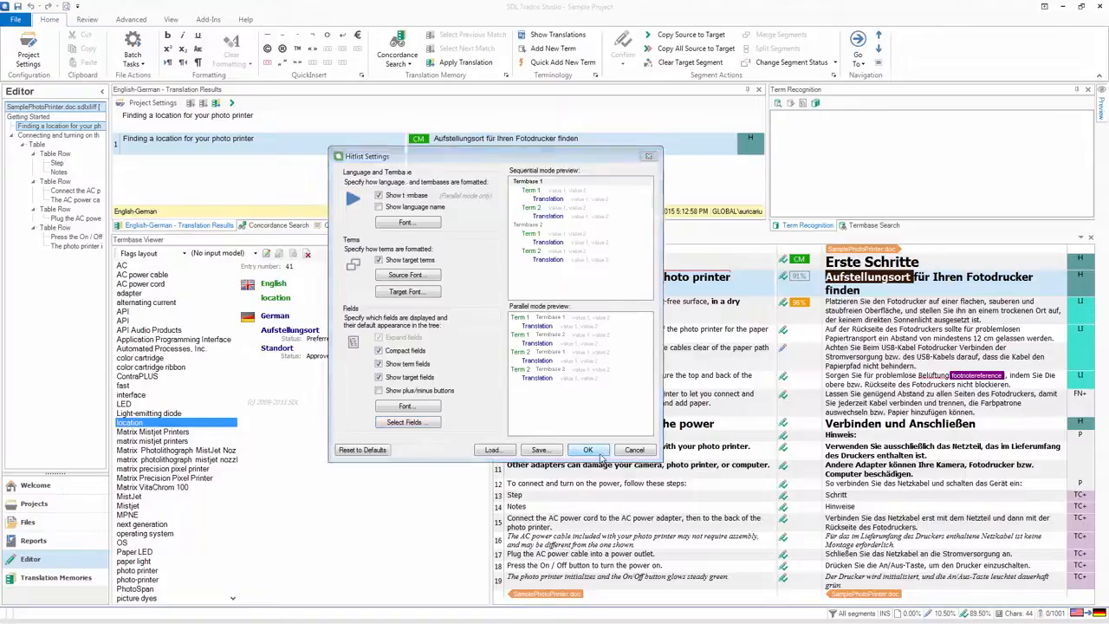
click(596, 453)
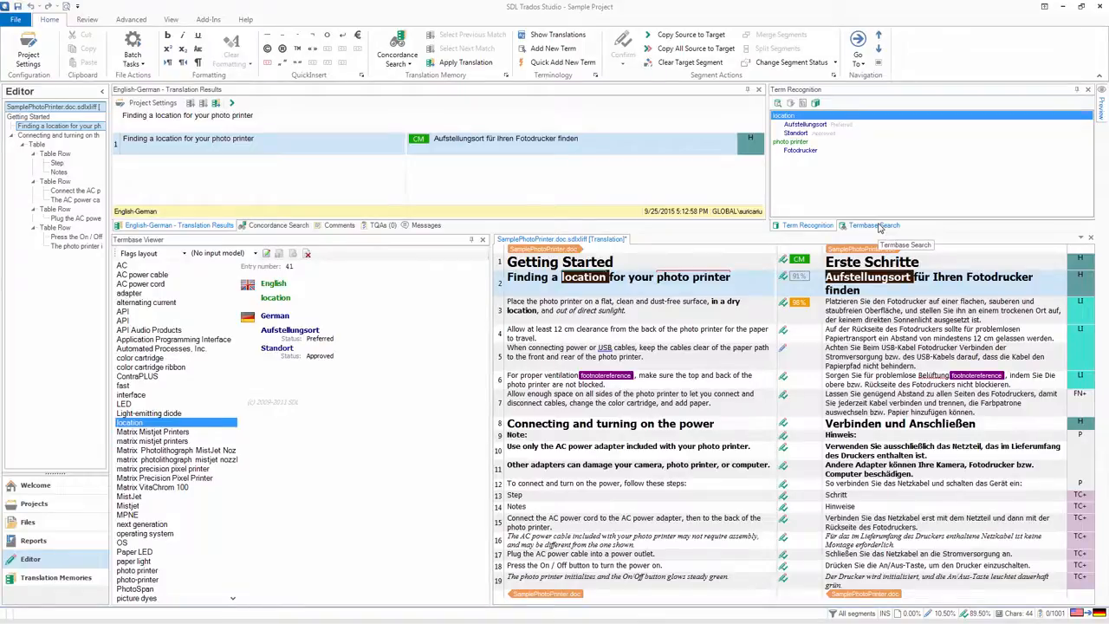
- Search the termbase for "photo"
click(876, 226)
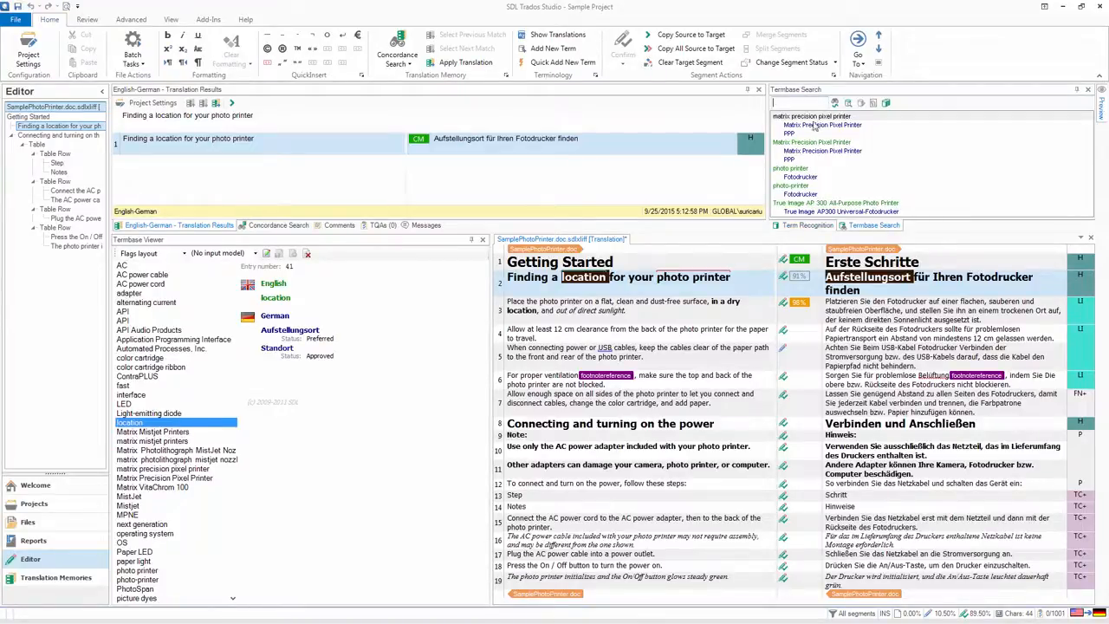
text(photo)
key(Return)
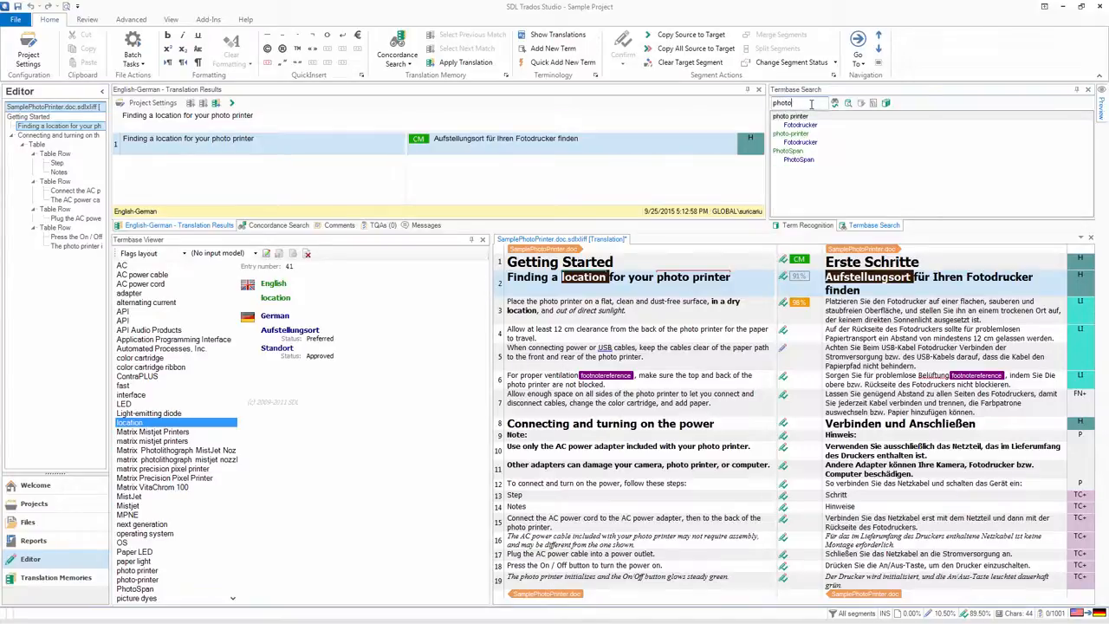
- Search the termbase for terms matching the wildcard query "*printer"
key(BackSpace)
key(BackSpace)
key(BackSpace)
key(BackSpace)
key(BackSpace)
text(*printer)
key(Return)
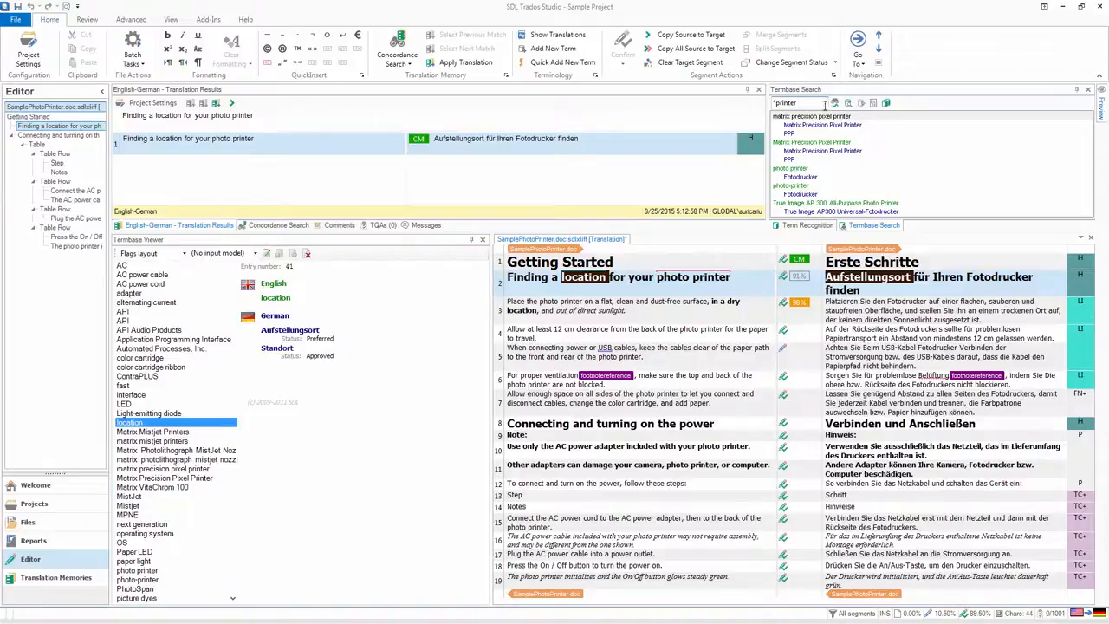
- In the project's termbase search settings for all language pairs, set the search depth to 208 and the term repetition threshold to 5
click(887, 104)
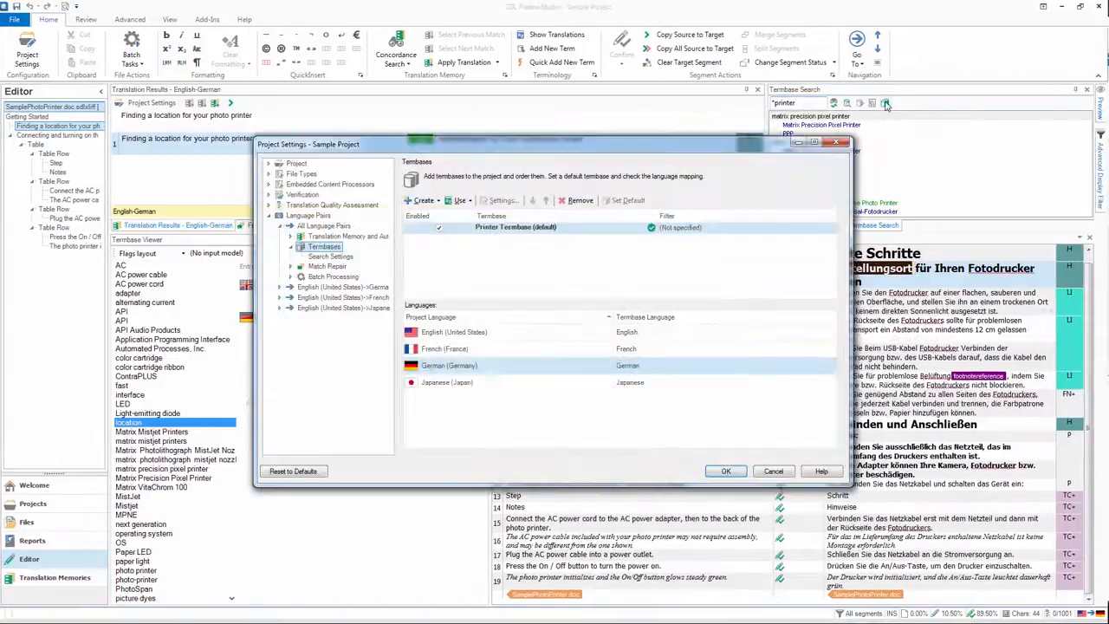
click(330, 256)
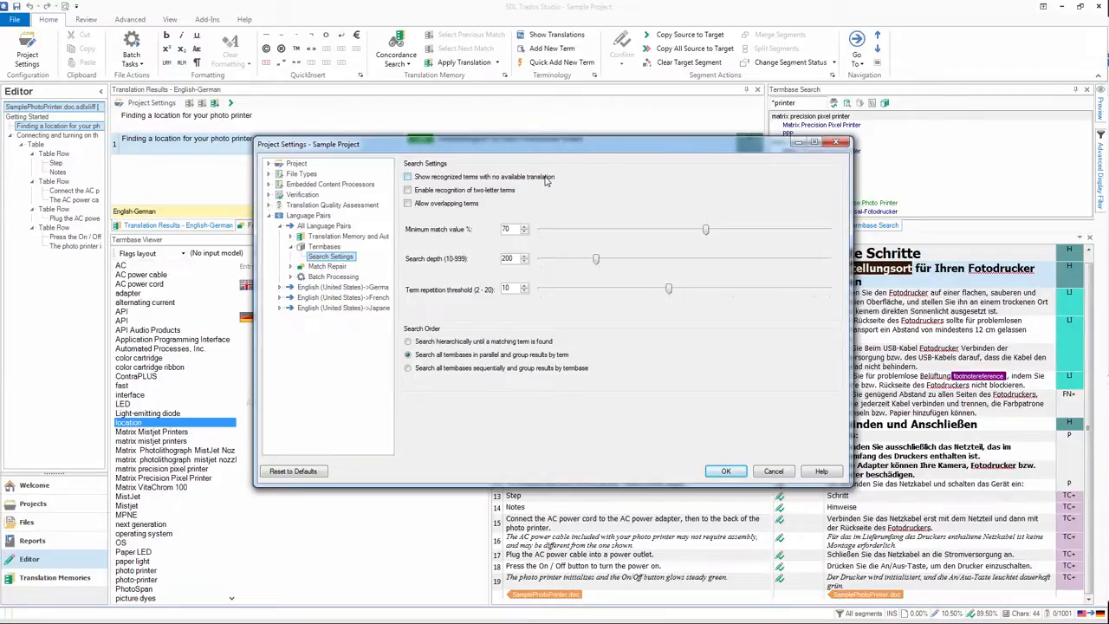
click(408, 177)
click(495, 180)
click(501, 193)
mouse_move(596, 260)
mouse_down()
mouse_move(616, 264)
mouse_move(586, 264)
mouse_move(598, 264)
mouse_up()
drag(664, 291, 595, 292)
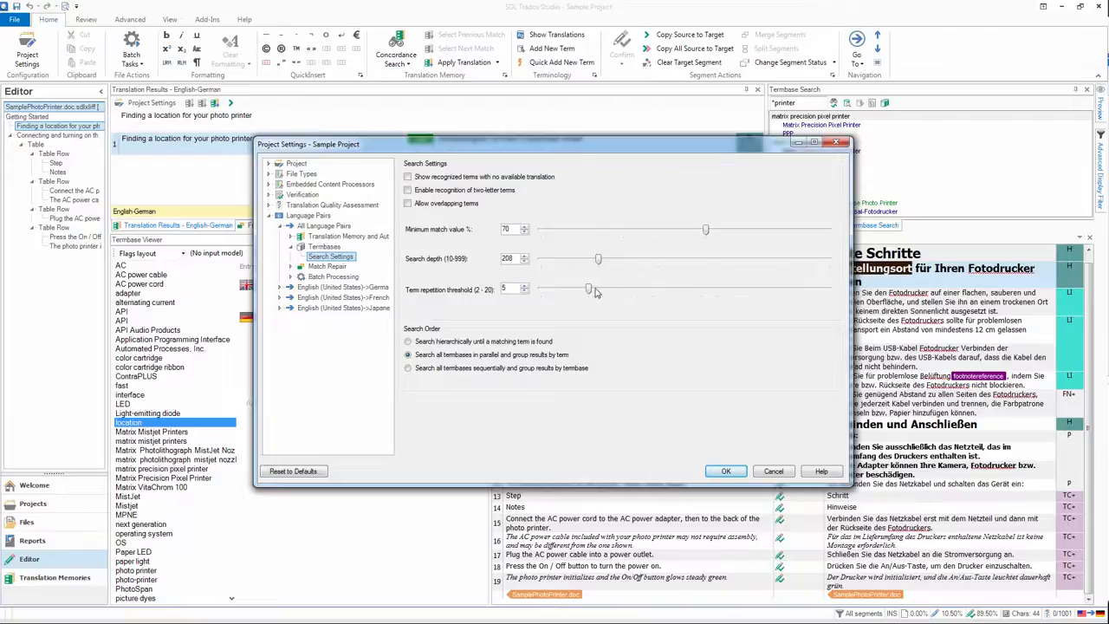